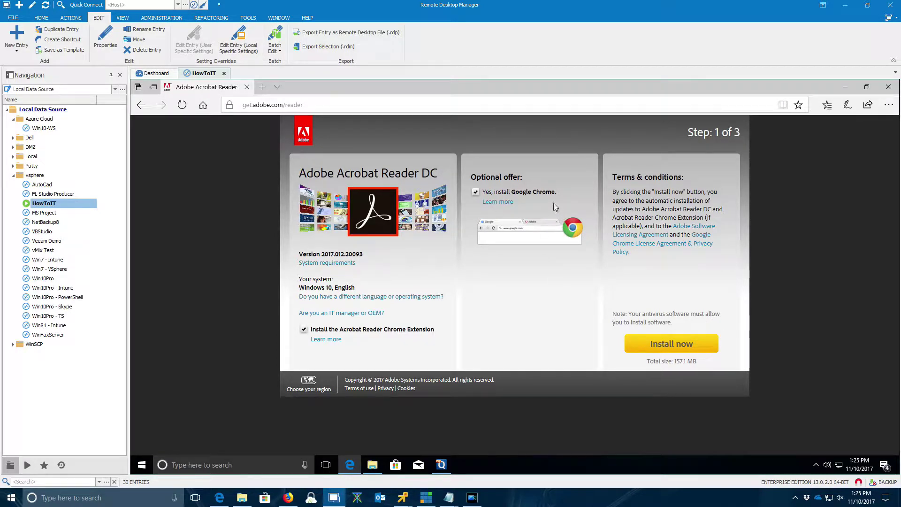
Step: Download and install Adobe Acrobat Reader DC without Google Chrome or the Acrobat Reader Chrome Extension, and finish the installer
click(475, 192)
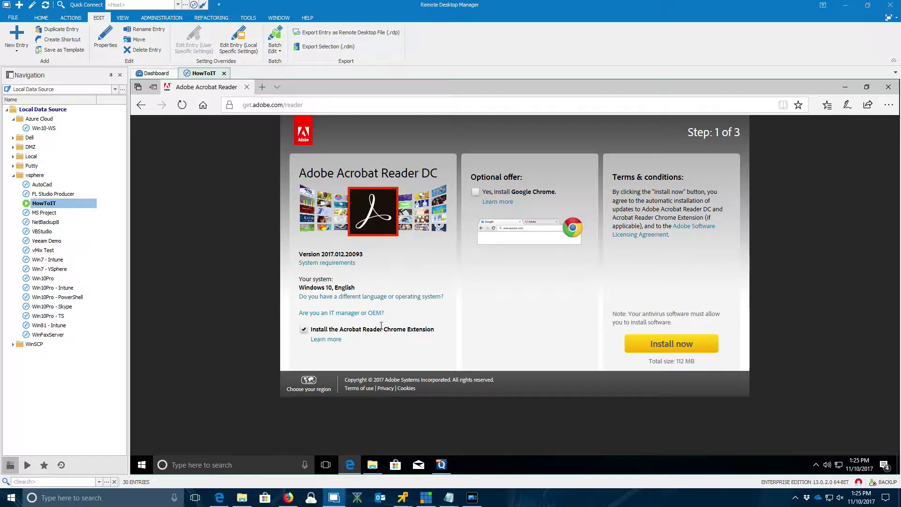
click(303, 329)
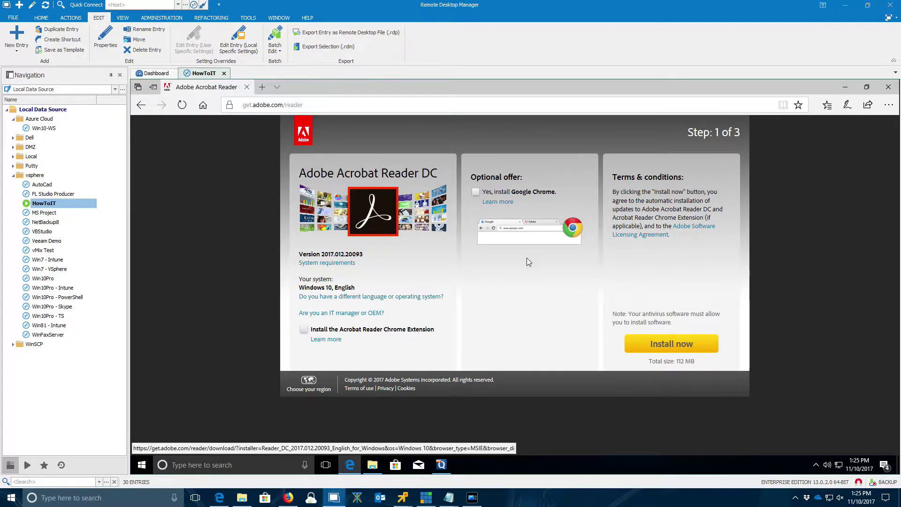
click(671, 345)
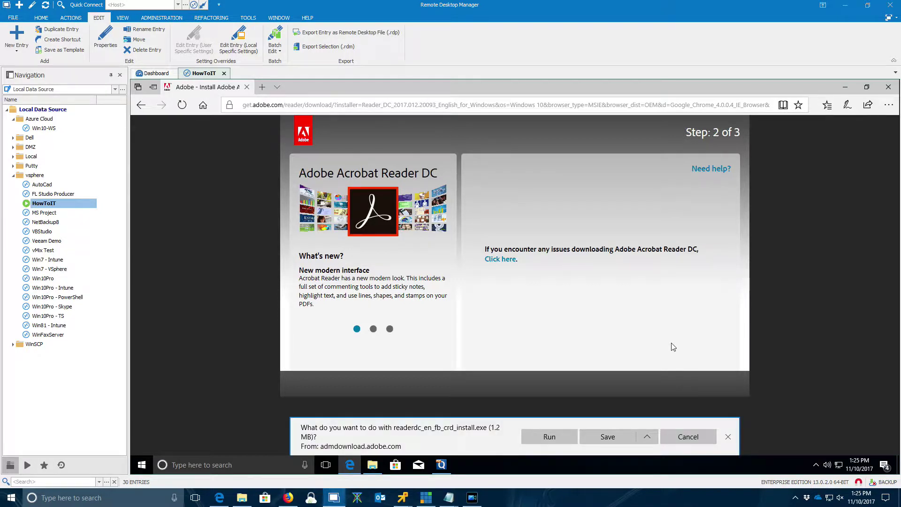
click(549, 436)
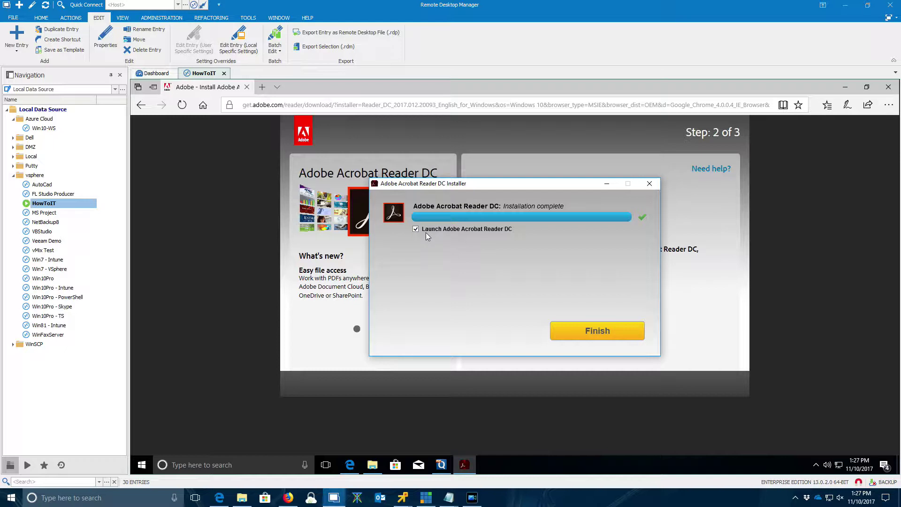
click(597, 331)
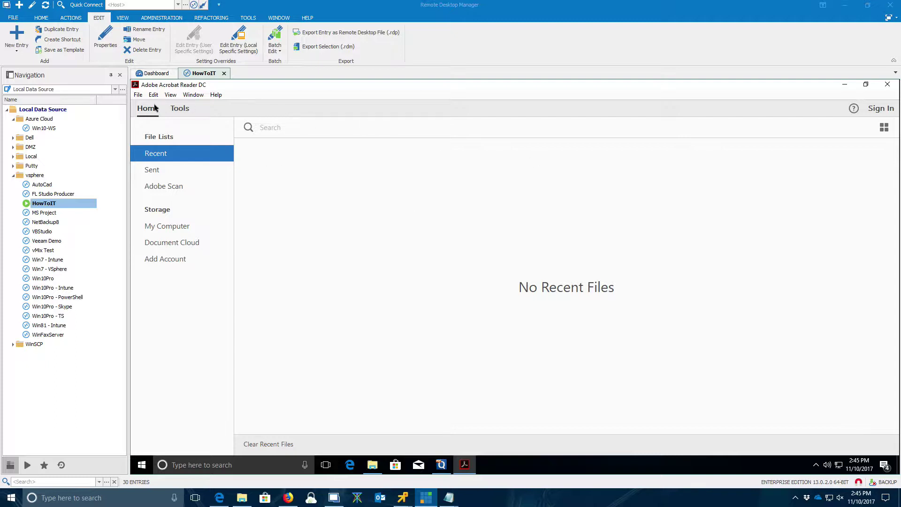
click(137, 95)
click(168, 111)
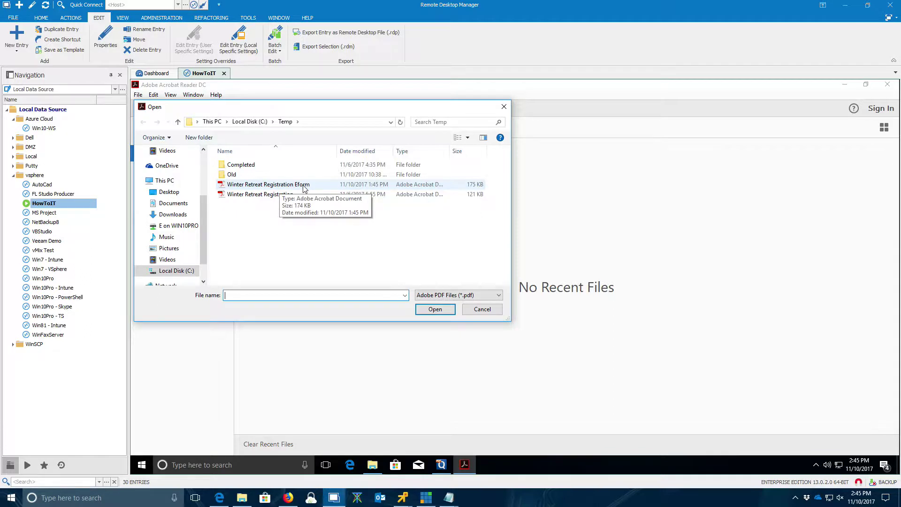
click(484, 310)
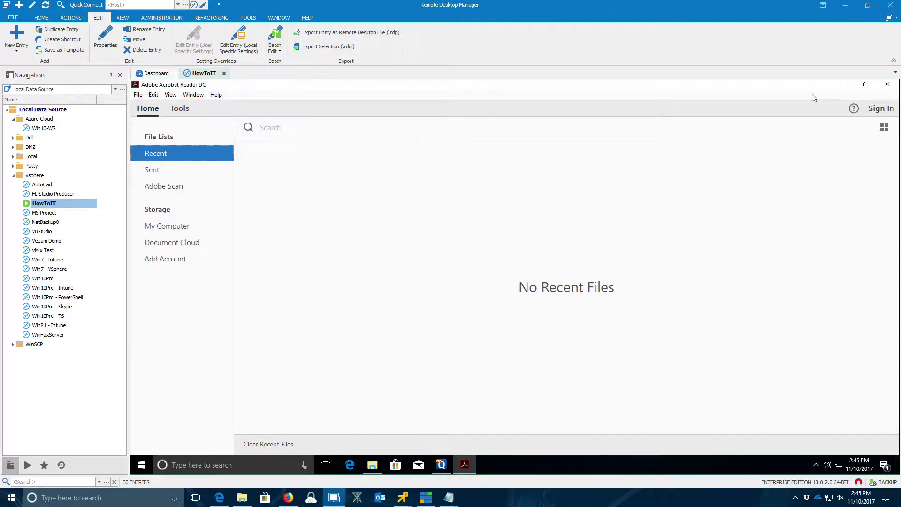
click(887, 84)
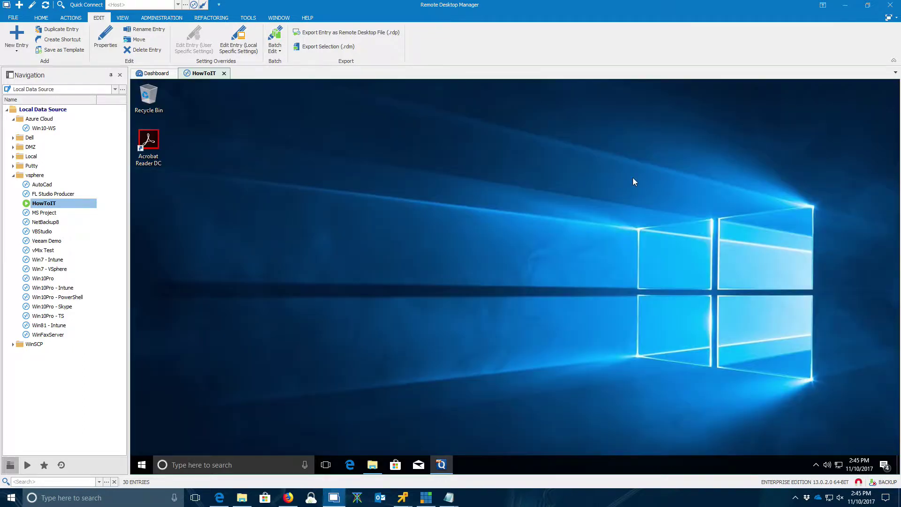
Step: Open Winter Retreat Registration Eform from the Temp folder and tick the Members suggested donation option
click(373, 465)
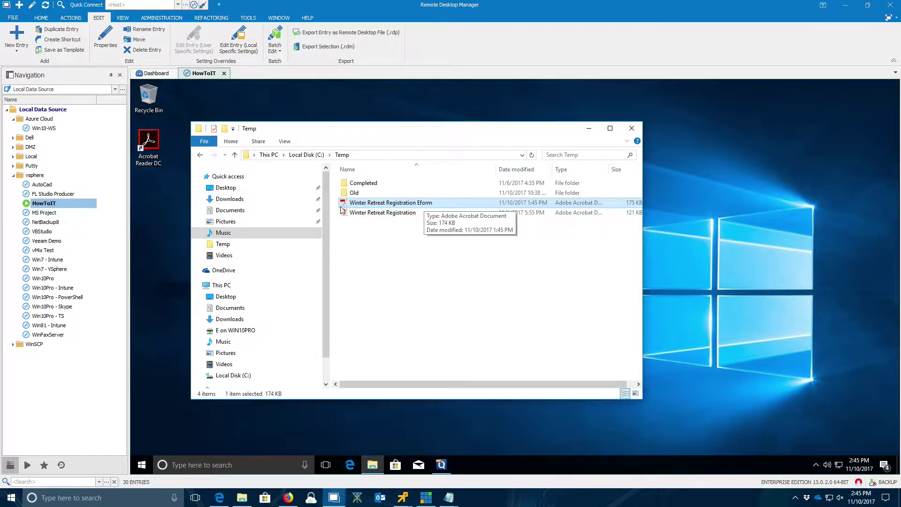
double_click(430, 203)
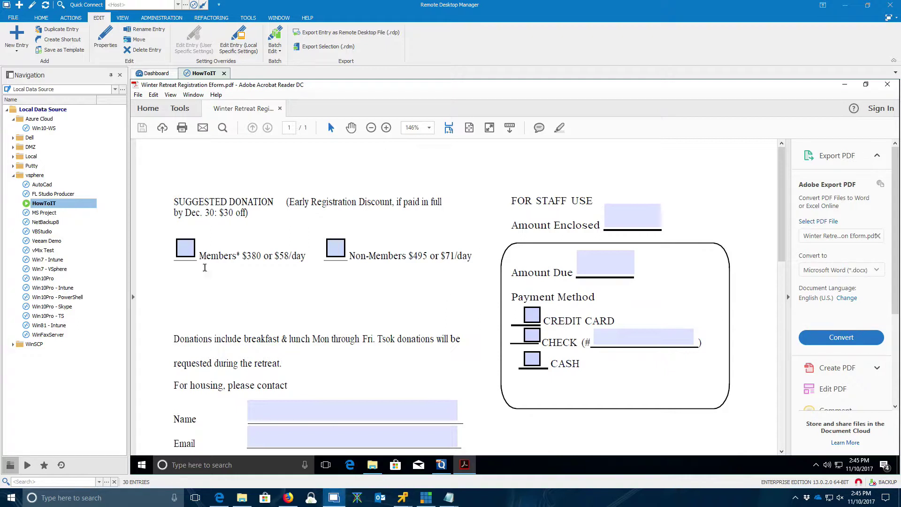
click(182, 249)
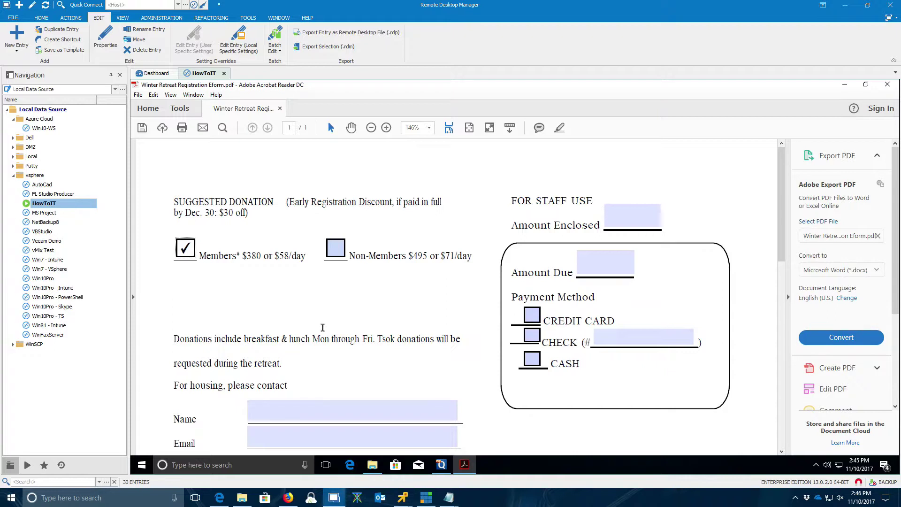
Step: Enter 150.00 as both Amount Enclosed and Amount Due, and choose CHECK as the payment method with its check number
click(631, 217)
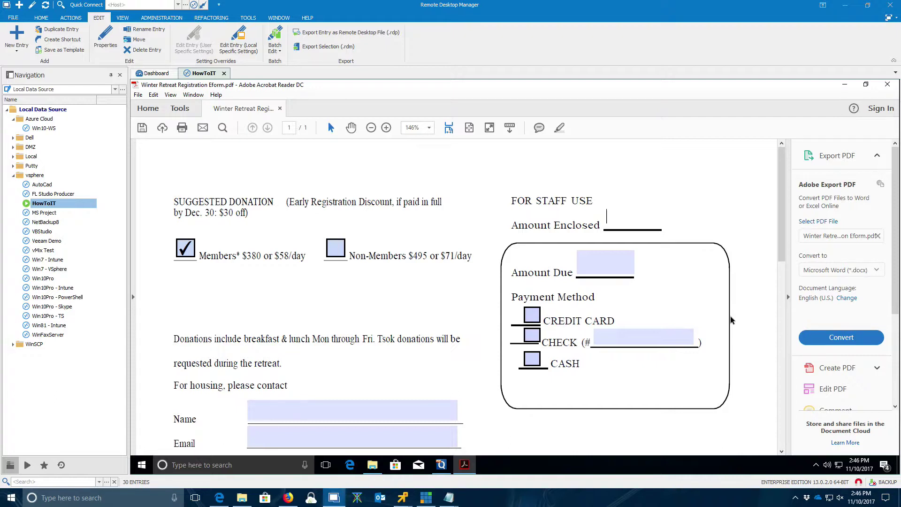
text(150.00)
click(600, 266)
text(150)
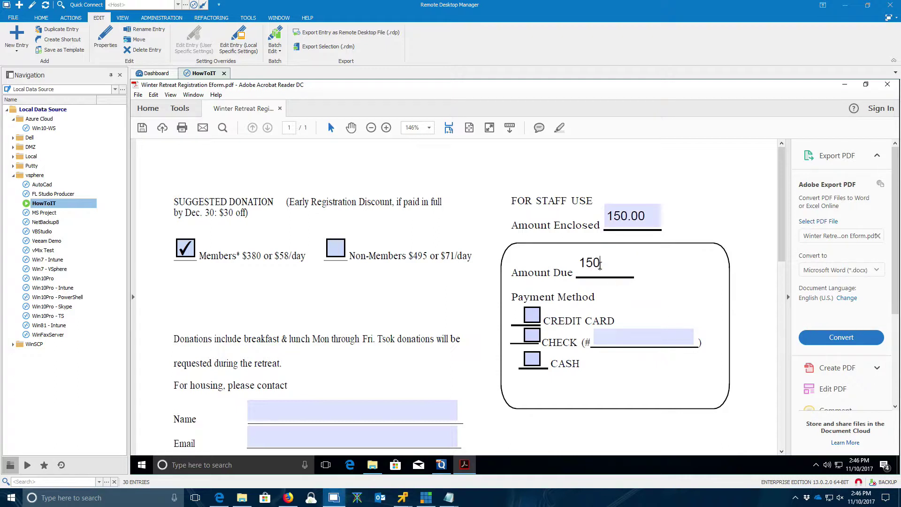
text(.00)
click(531, 336)
click(627, 336)
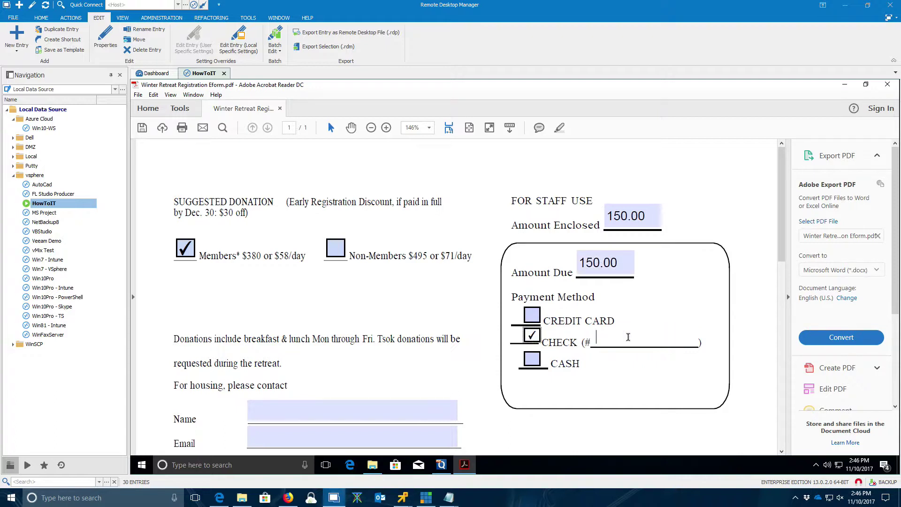
text(123456)
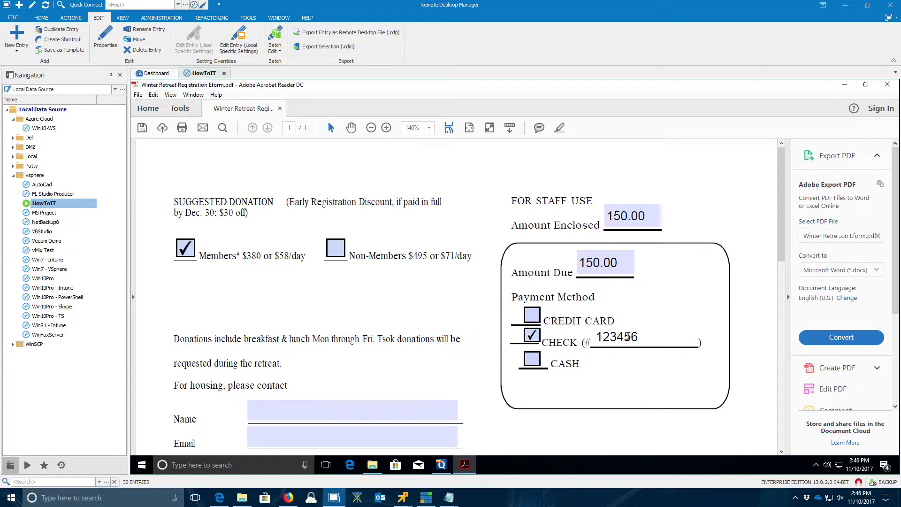
Step: Fill in the housing contact's full name and e-mail address
scroll(453, 363, down, 3)
click(262, 337)
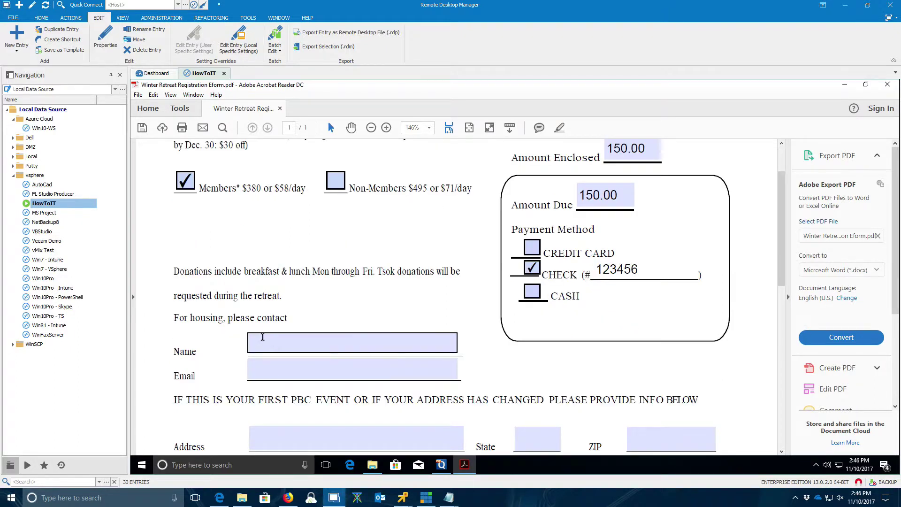
text(Joh)
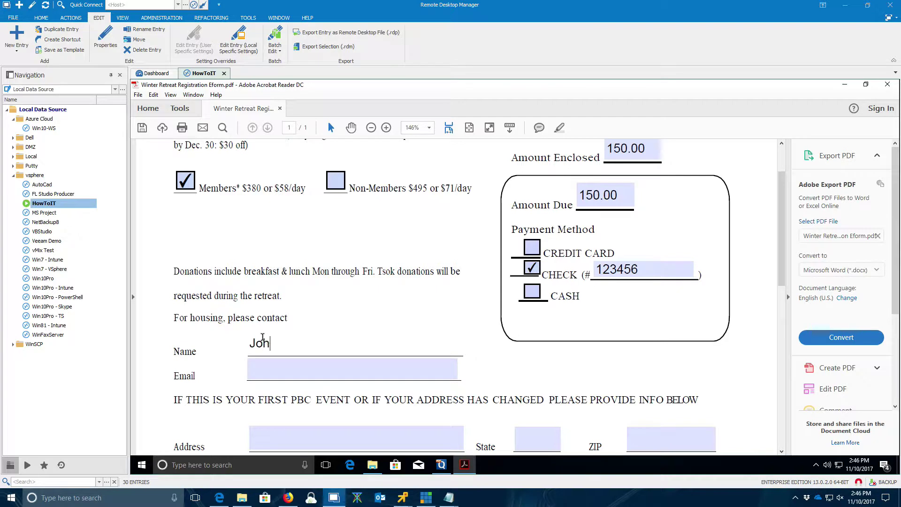
text(n Doe)
click(282, 366)
text(John.Do)
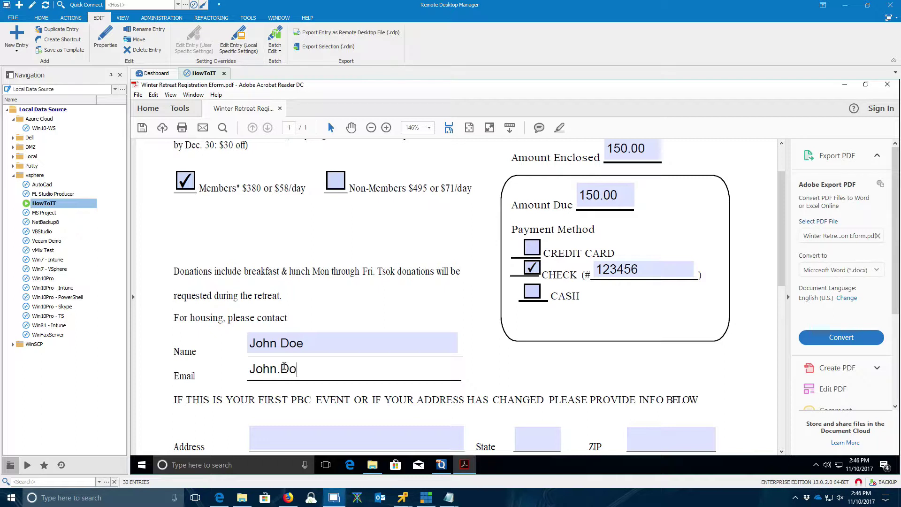
text(e@email.com)
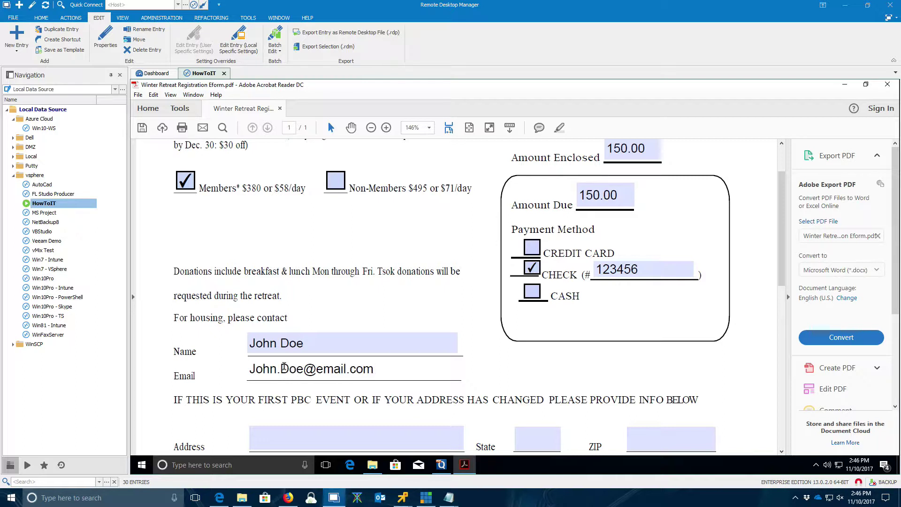
Step: Fill in both address lines with the street address and the apartment number
scroll(439, 383, down, 4)
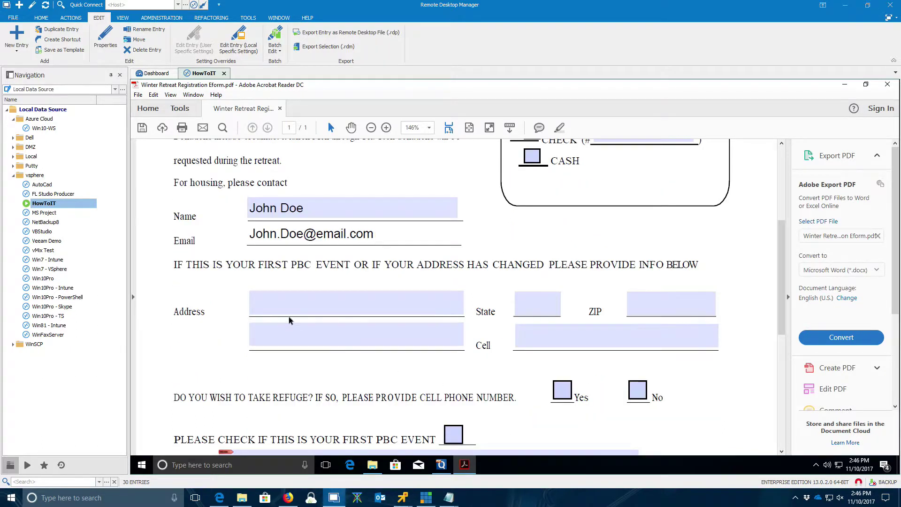
click(282, 305)
click(528, 305)
click(372, 303)
text(1234)
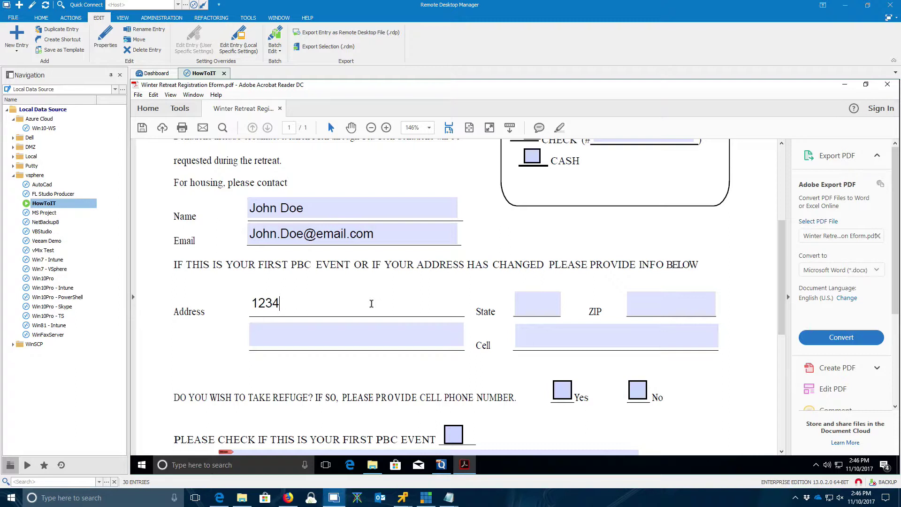
text( Main Street)
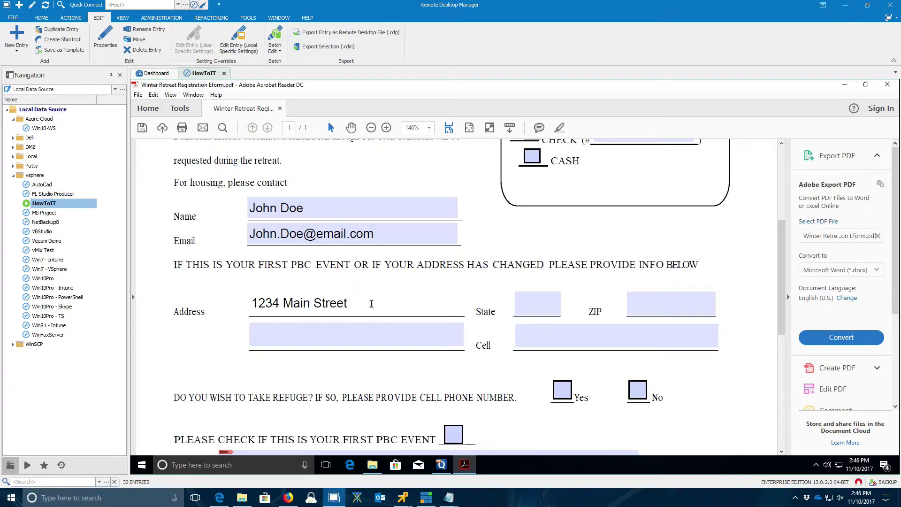
key(Tab)
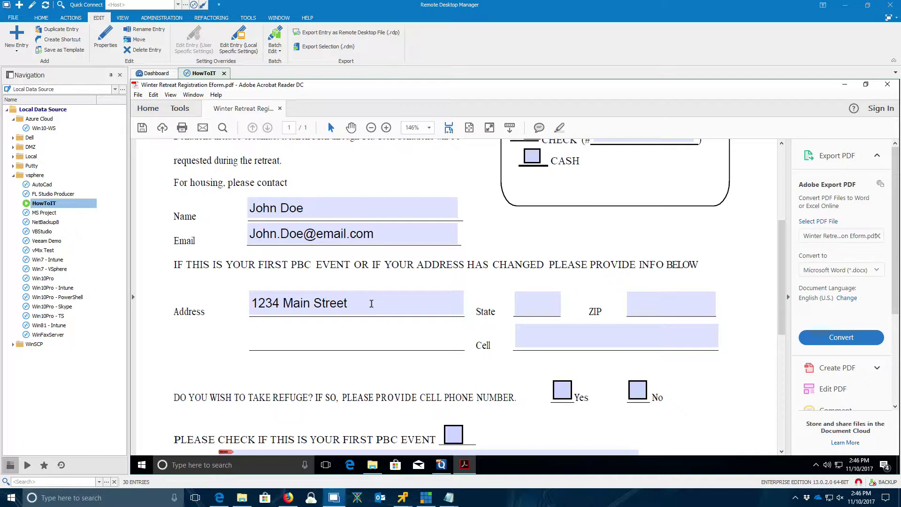
text(Apt 223)
Step: Complete the address with the state and ZIP code, and enter the cell phone number
key(Tab)
text(NJU)
key(BackSpace)
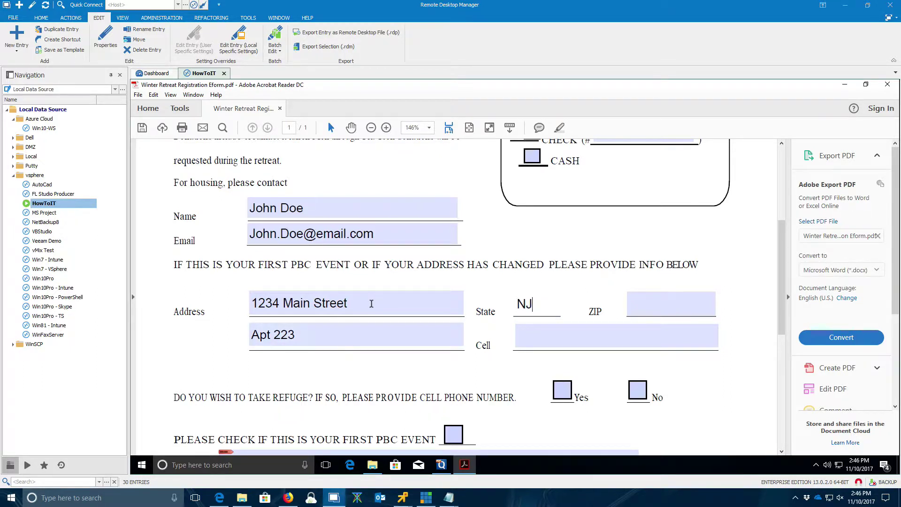
key(Tab)
text(07001)
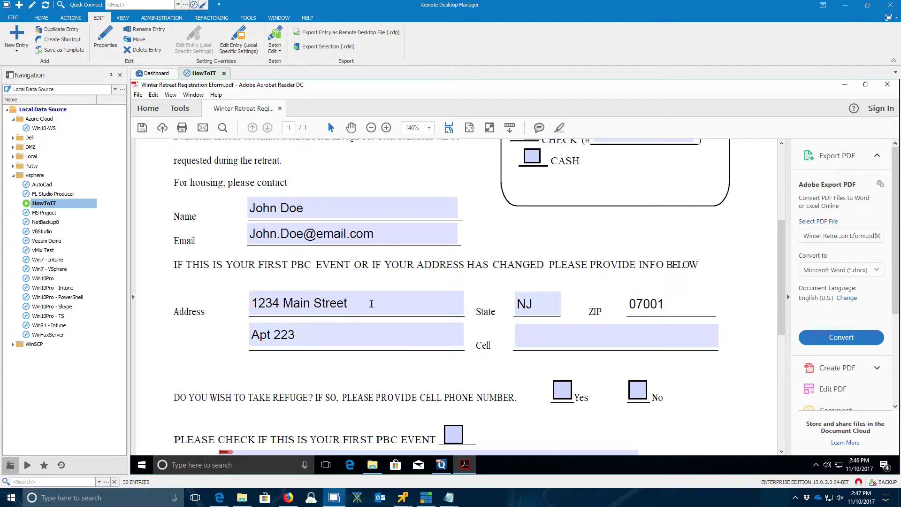
key(Tab)
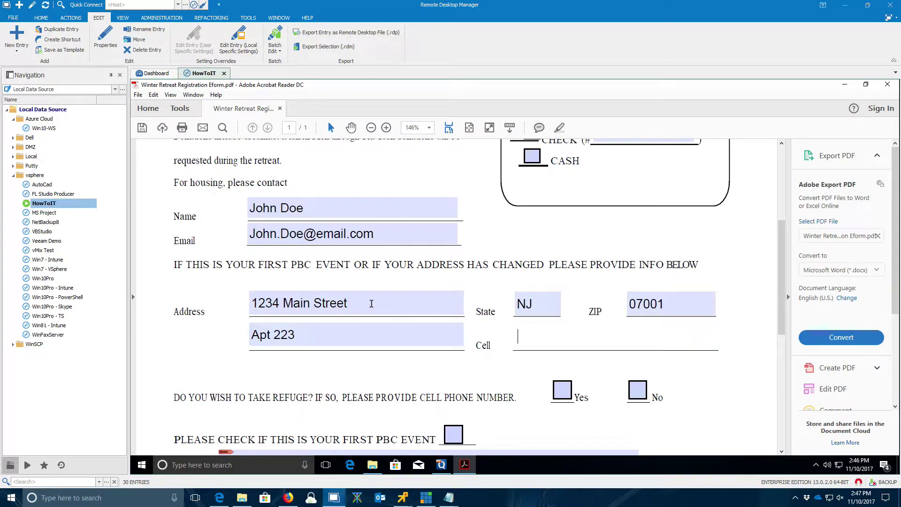
text(908 555 123)
text(4)
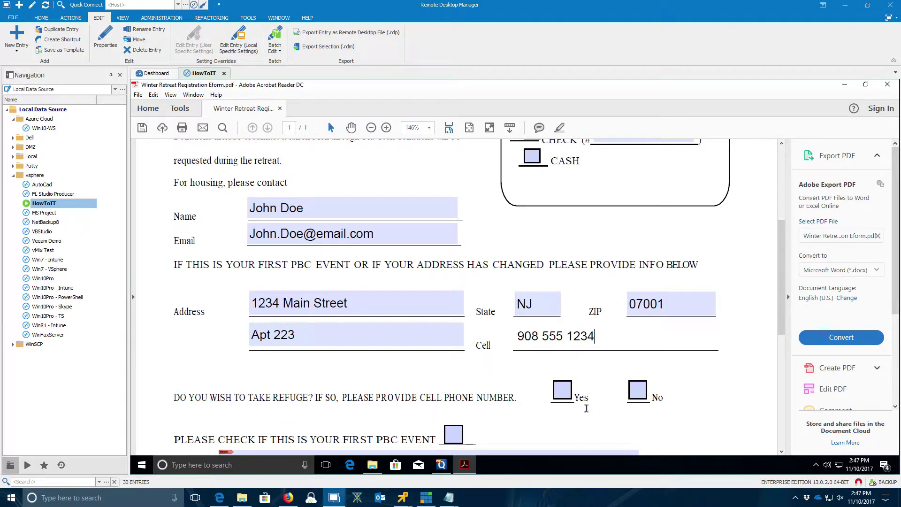
Step: Complete the refuge question with No, tick the first PBC event box, and date the form 11/10/2017
click(632, 396)
scroll(702, 403, down, 5)
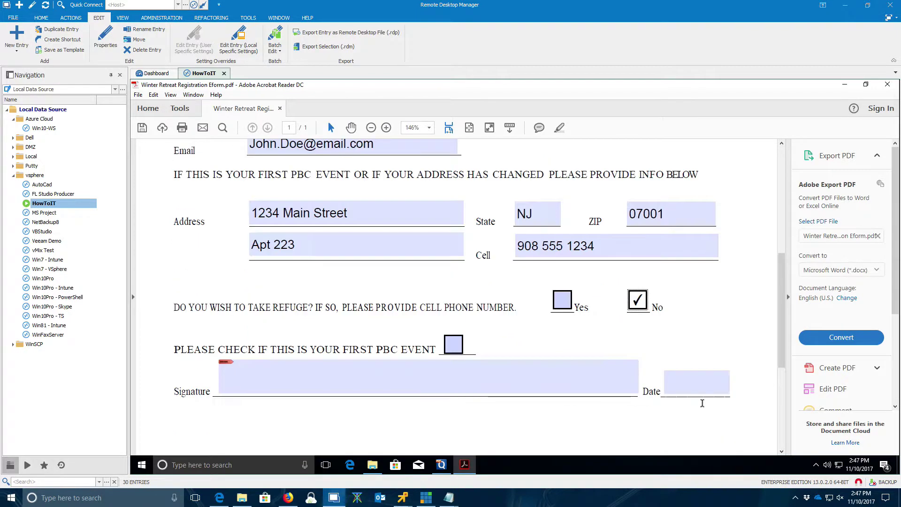
click(452, 299)
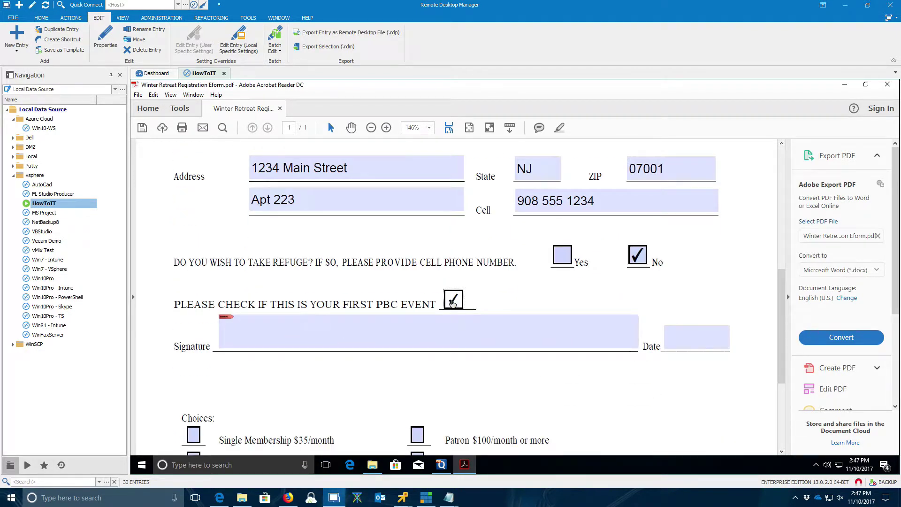
click(693, 339)
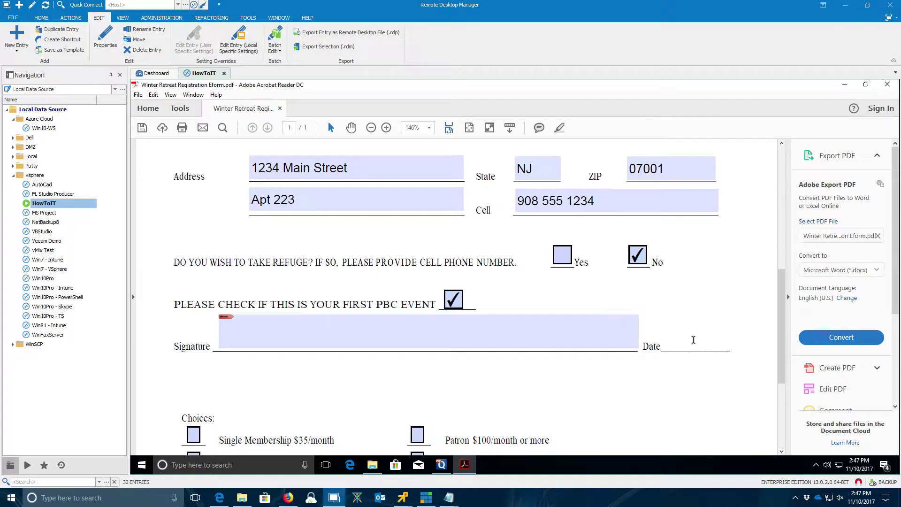
text(11/10/2017)
Step: Choose the Patron $100/month or more membership with dues paid monthly
scroll(627, 389, down, 3)
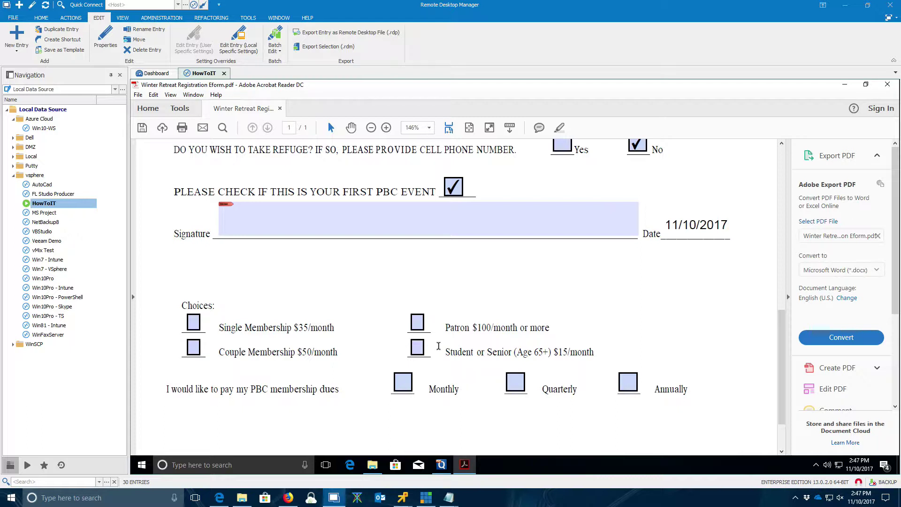
click(419, 326)
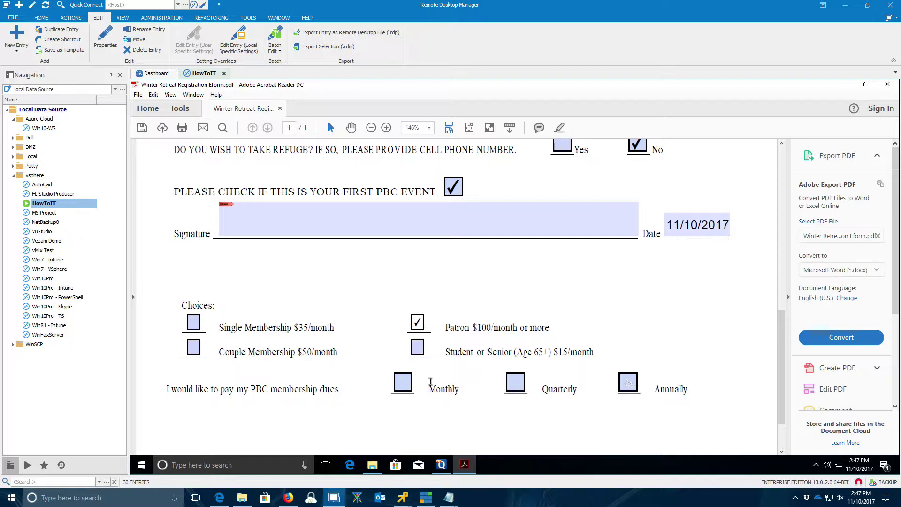
click(404, 385)
Step: From the form's signature field, start configuring a new self-signed digital ID with the Windows Certificate Store as its destination
scroll(554, 417, down, 2)
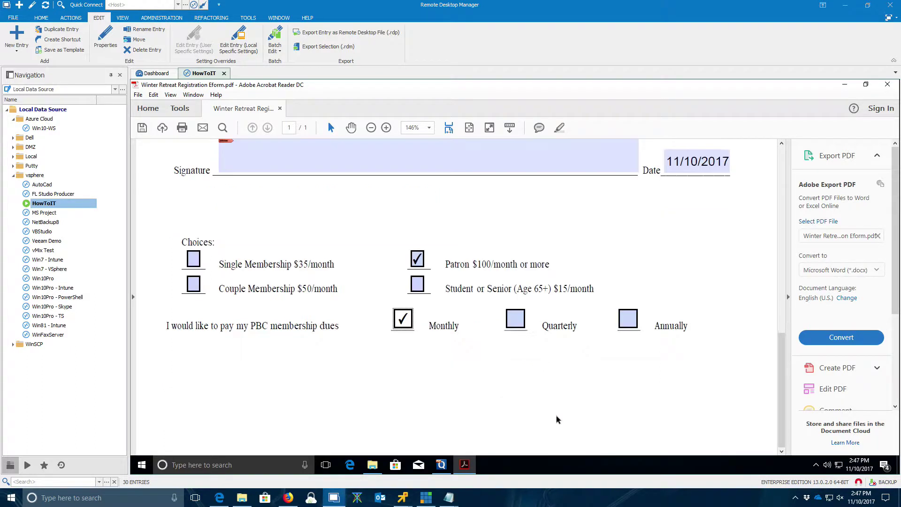
scroll(556, 414, up, 5)
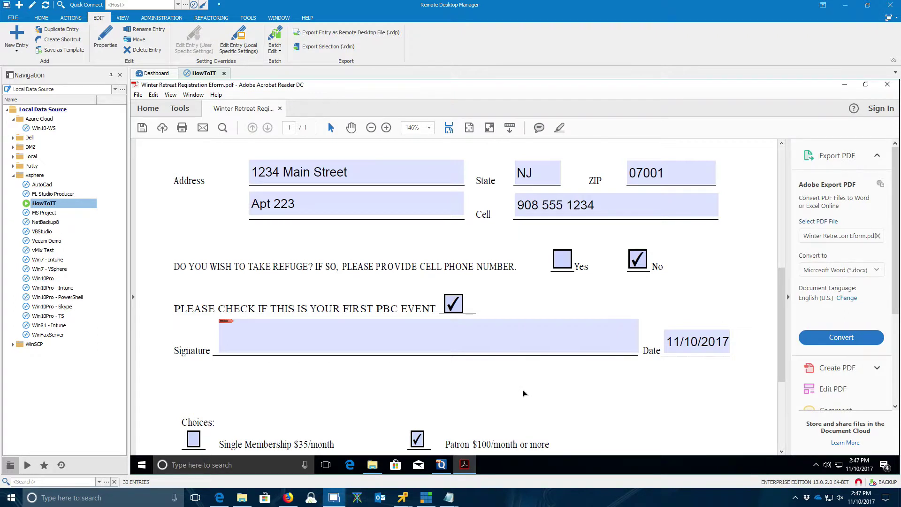
click(434, 339)
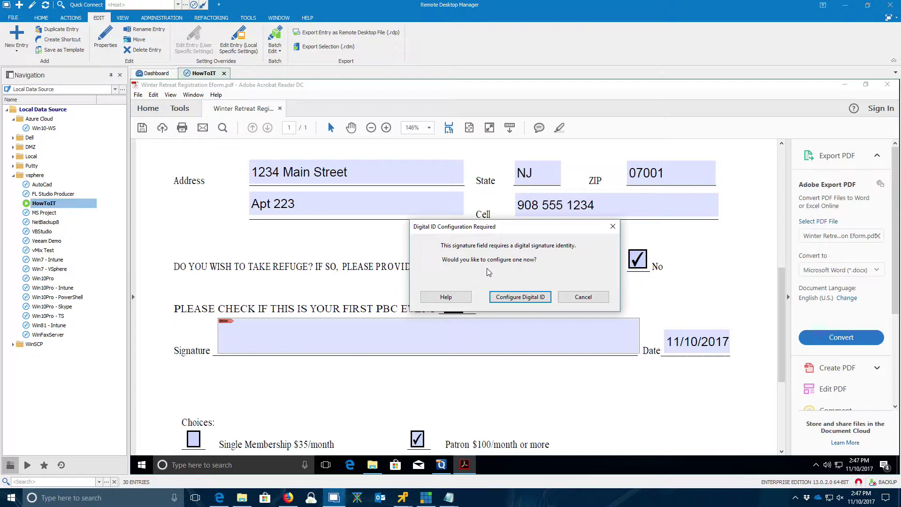
click(519, 297)
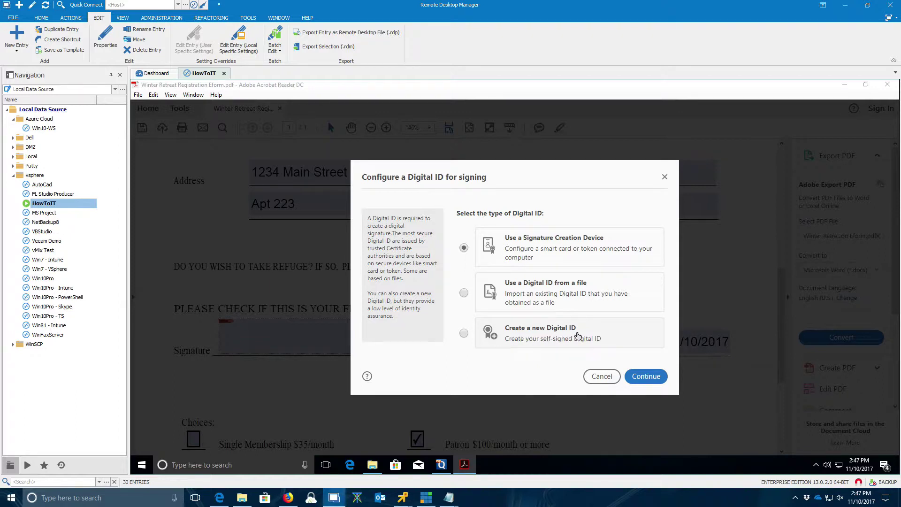
click(464, 334)
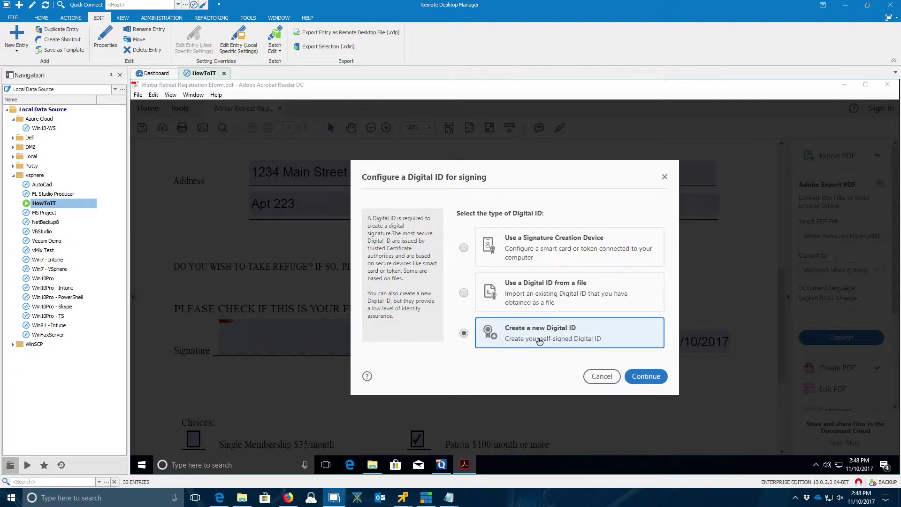
click(651, 379)
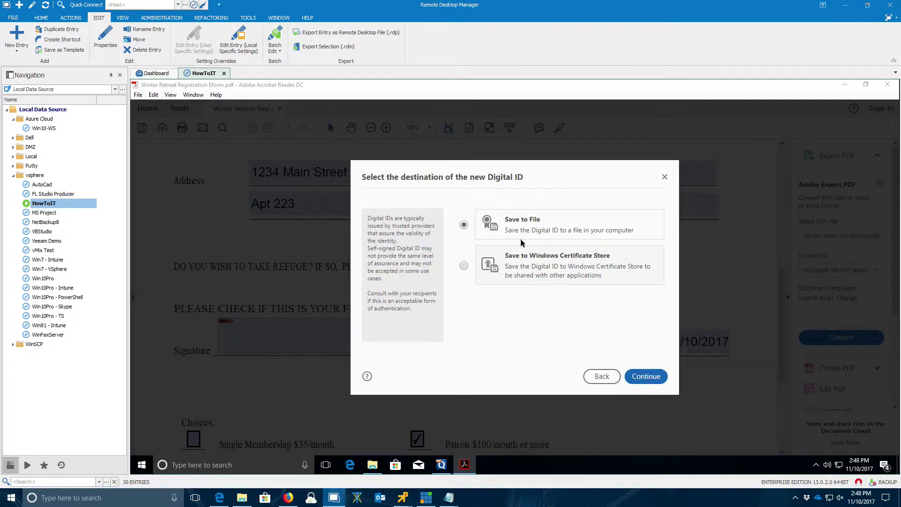
click(463, 266)
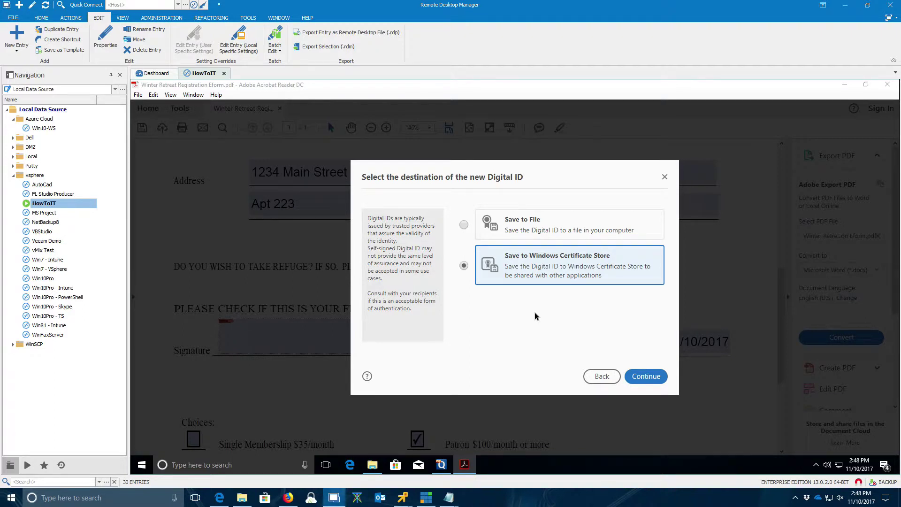
click(647, 376)
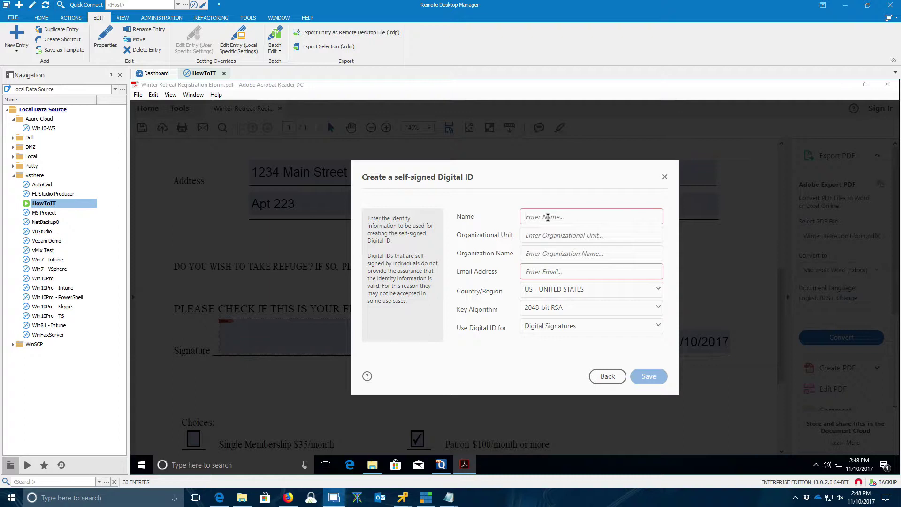
Step: Fill in the digital ID's name and email, with someplace as organizational unit and organization name, and close the setup without saving
click(548, 217)
text(John Doe)
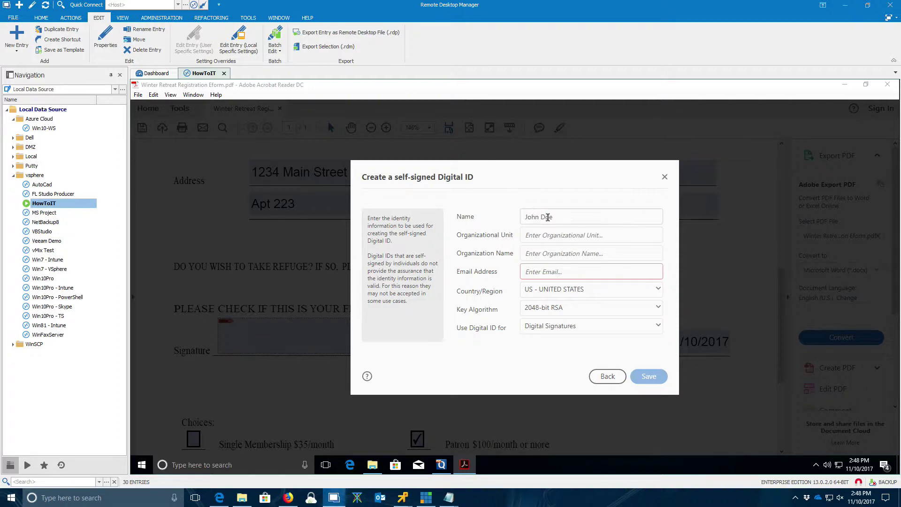
click(561, 236)
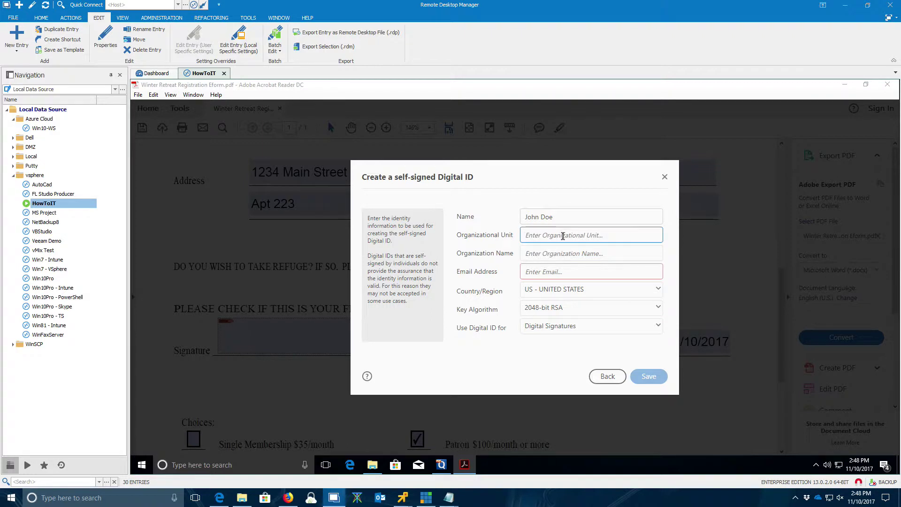
text(somepleace)
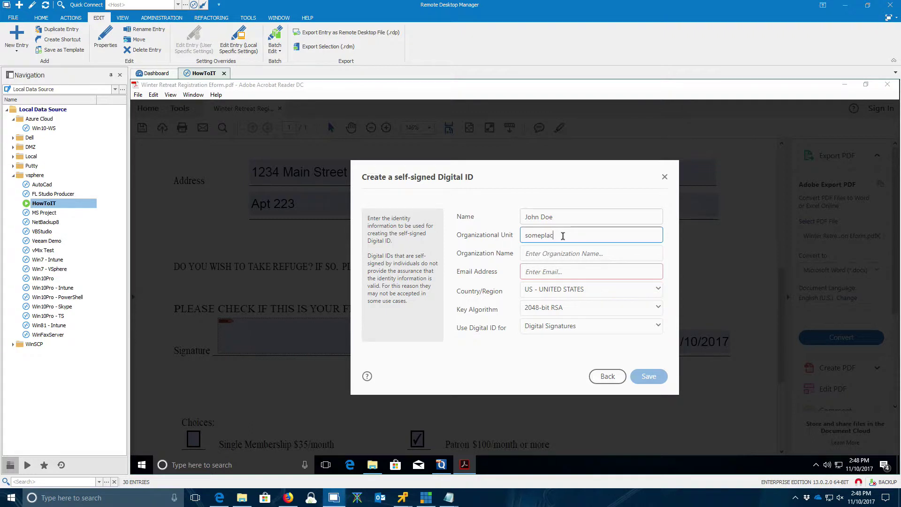
click(565, 254)
text(someplace)
click(557, 272)
text(Jo)
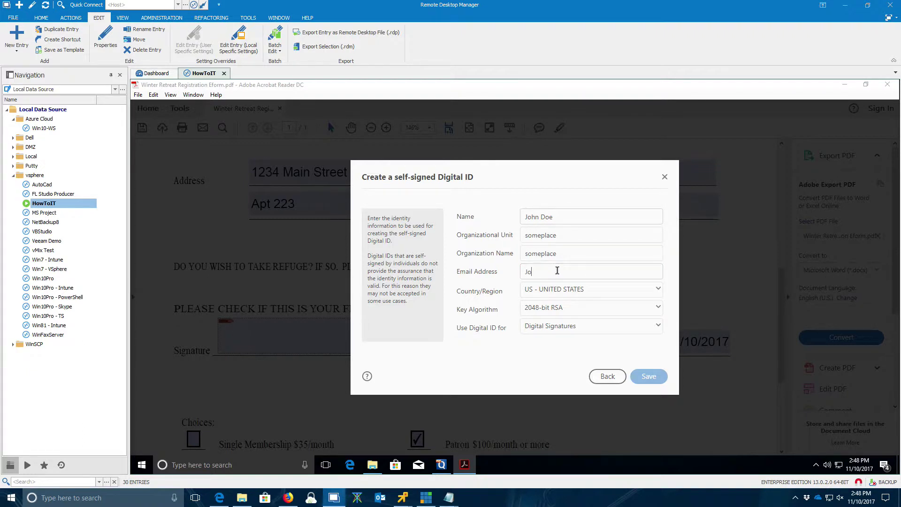
text(hn.Doe@emaiu)
text(.com)
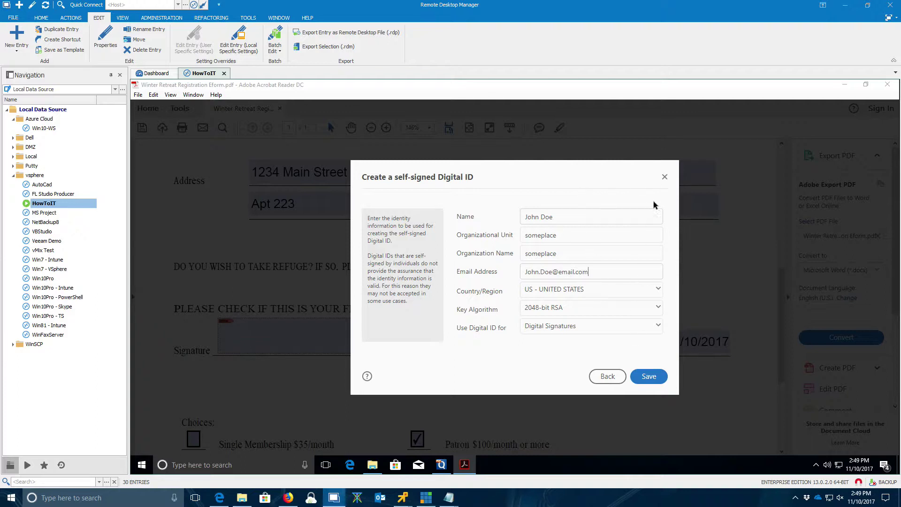
click(664, 176)
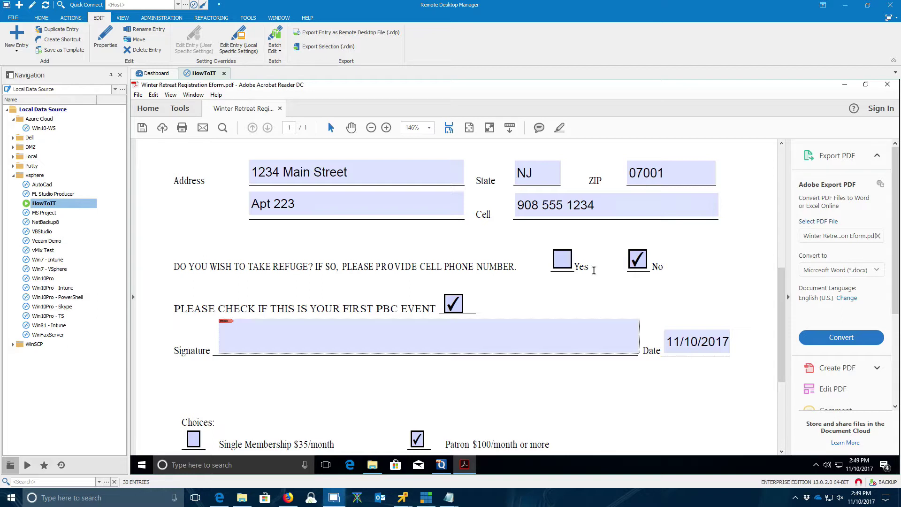
Step: Check the form's print settings without printing, and start closing the unsaved form but cancel to keep it open
click(182, 128)
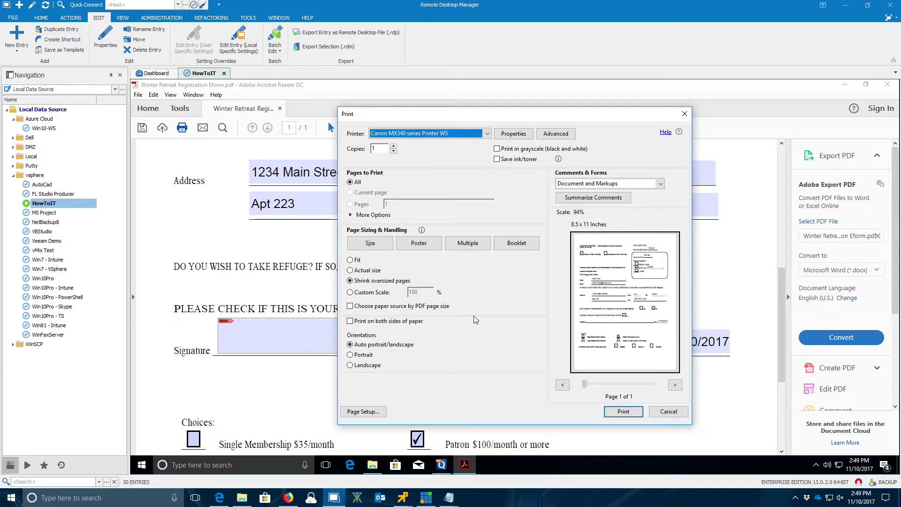
click(668, 412)
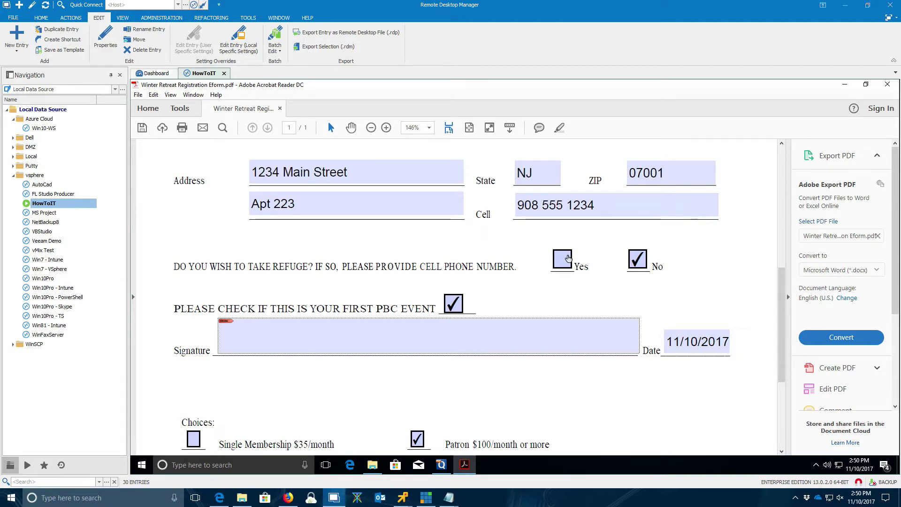
click(887, 85)
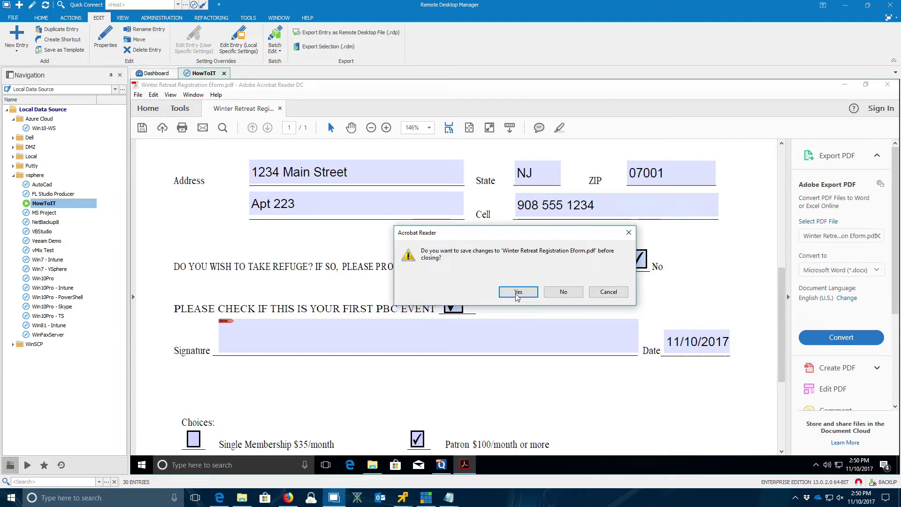
click(606, 294)
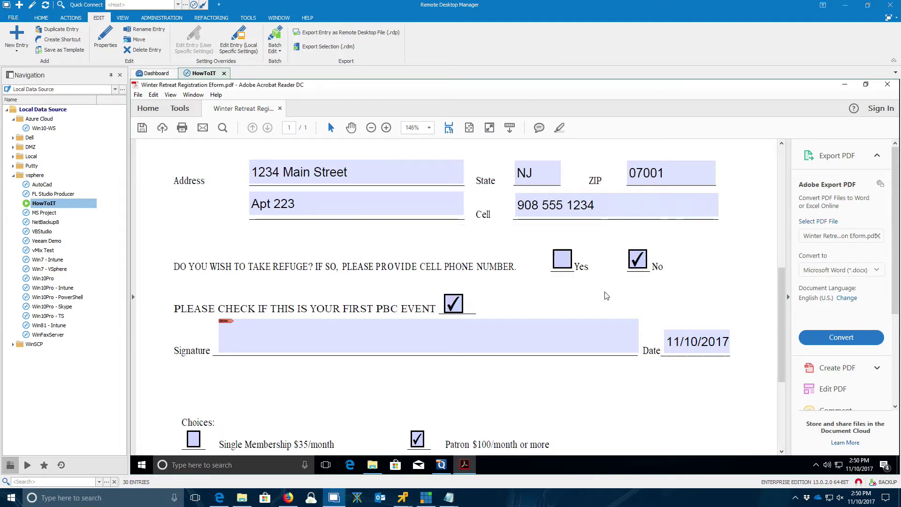
Step: Save the form in C:\Temp as Winter Retreat Registration Eform with the registrant's name appended, and close it
click(138, 95)
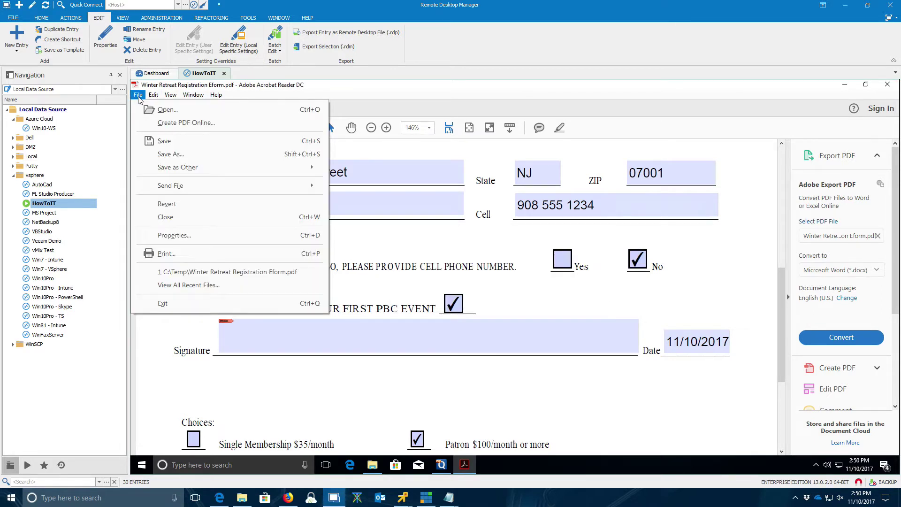
click(170, 154)
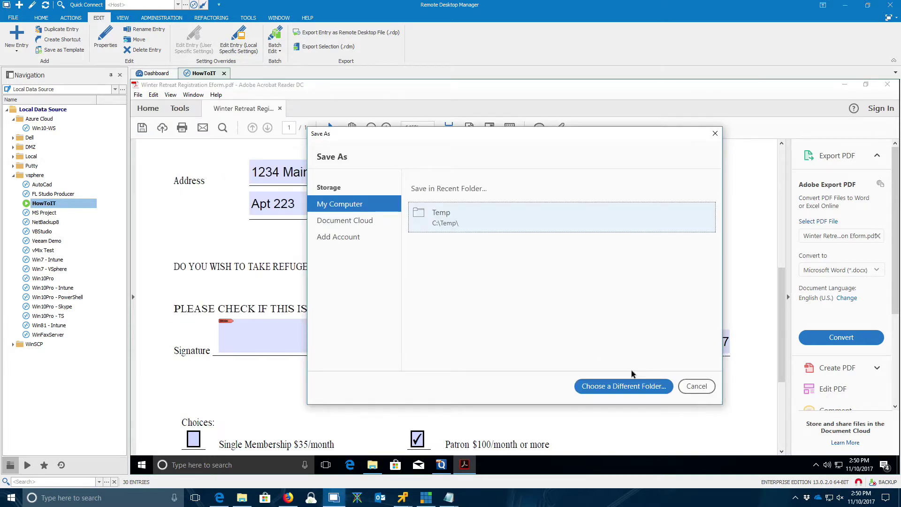
click(431, 221)
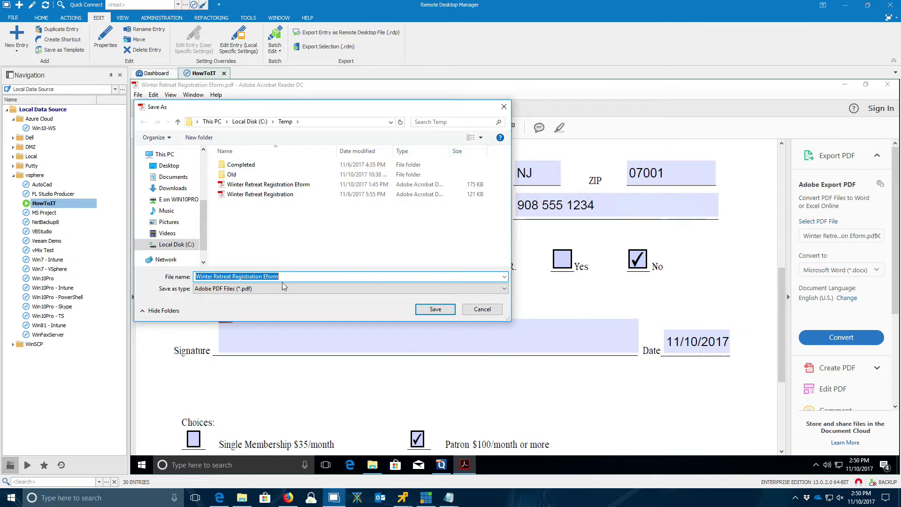
click(323, 276)
text(John Doe)
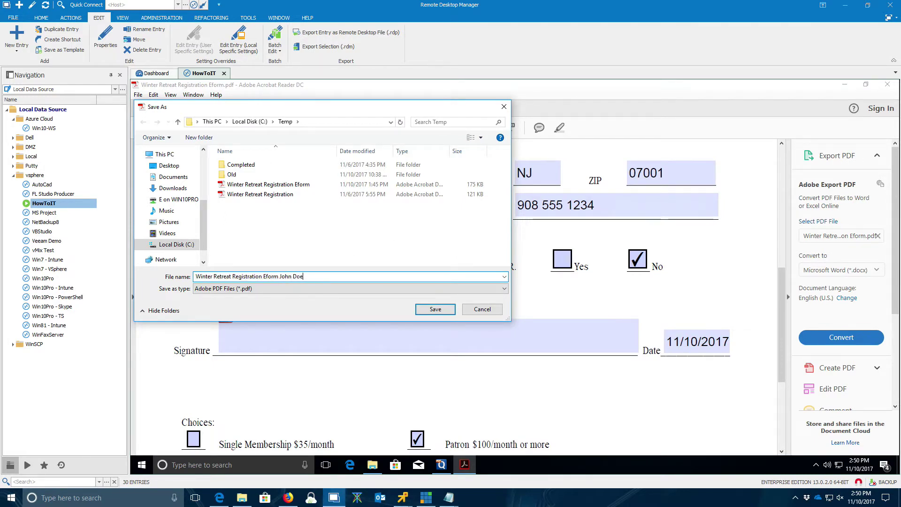
click(437, 311)
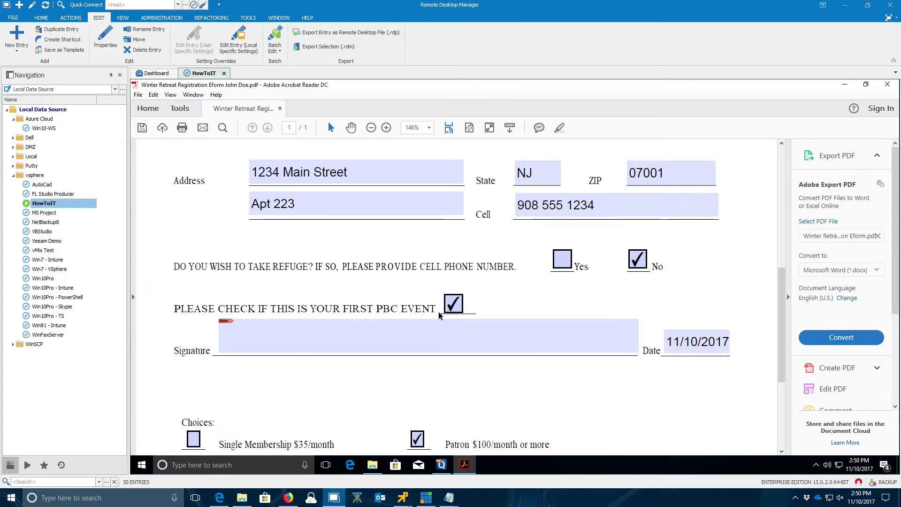
click(887, 84)
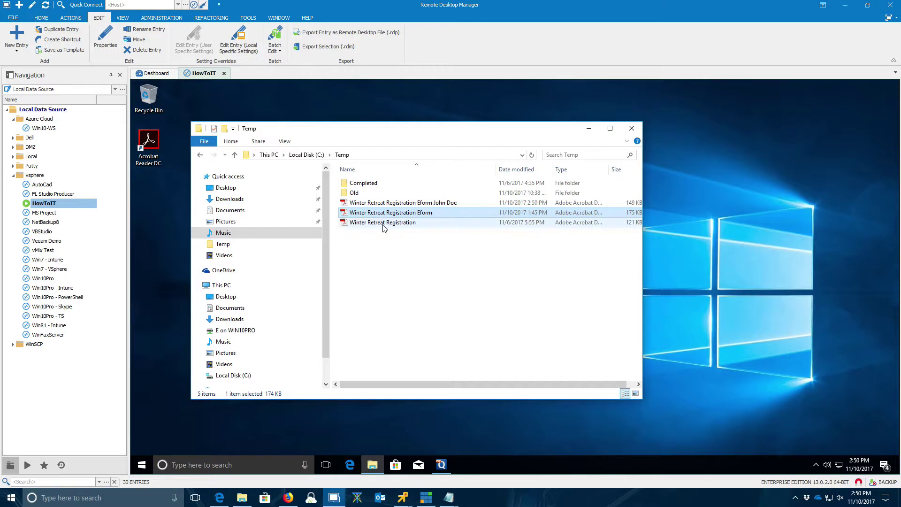
Step: Look at the Send to destinations for the newly saved form copy in the Temp folder
right_click(390, 203)
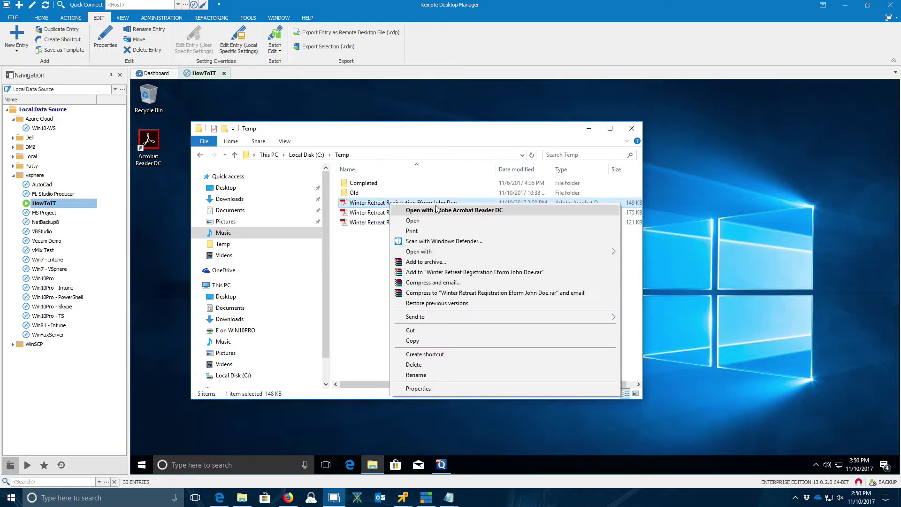
mouse_move(474, 318)
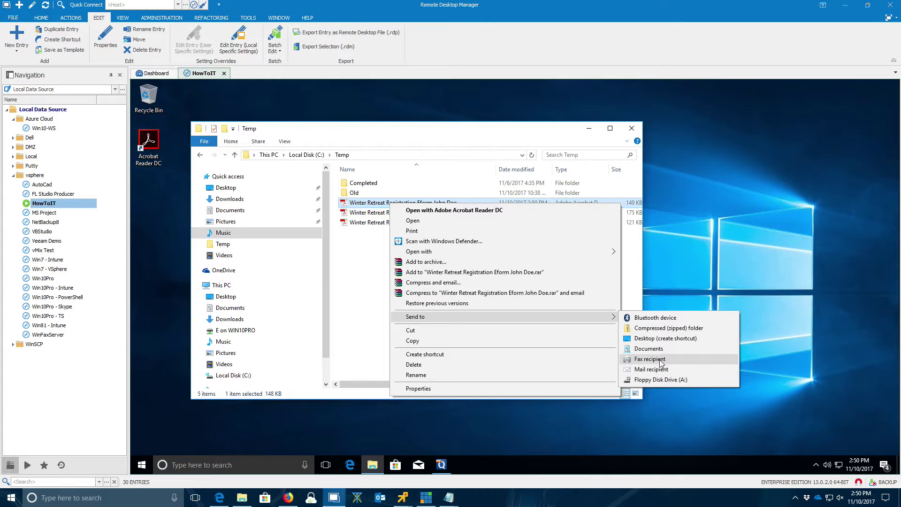
click(696, 227)
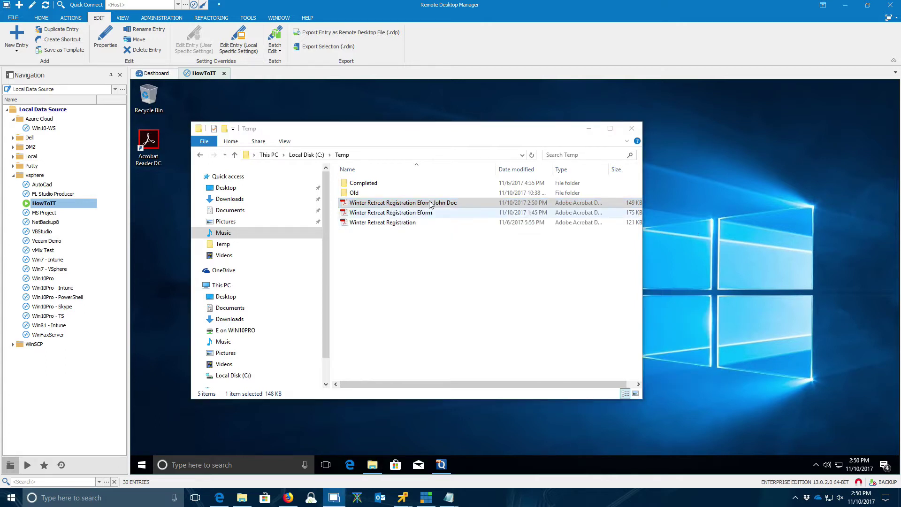
Step: Reopen the saved copy bearing the registrant's name and review its filled-in fields
double_click(417, 204)
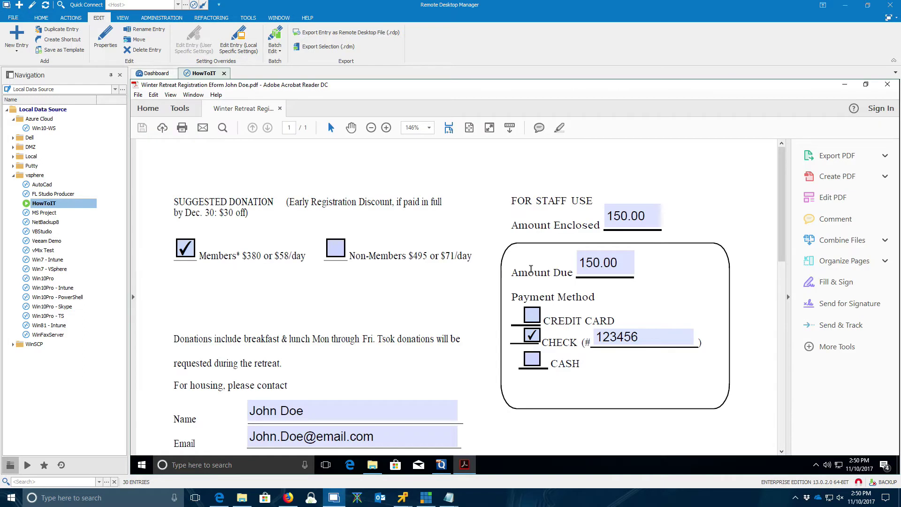
scroll(422, 265, down, 10)
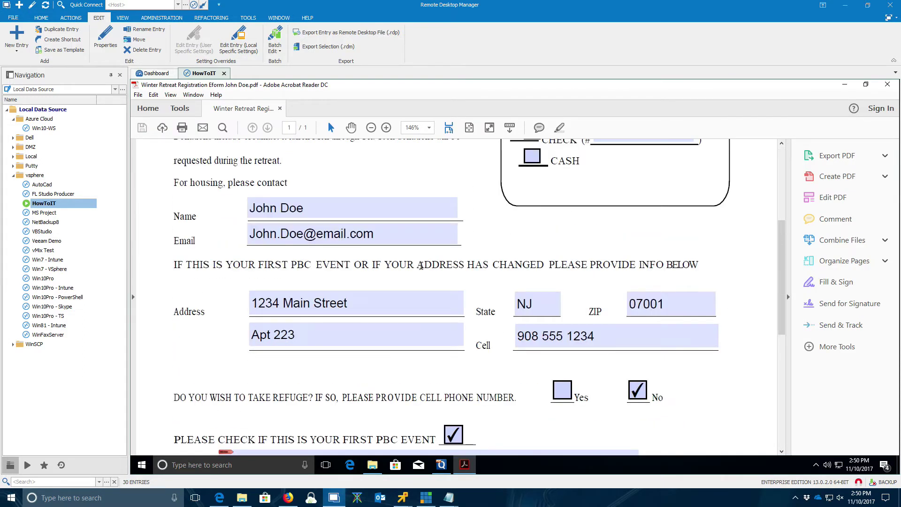